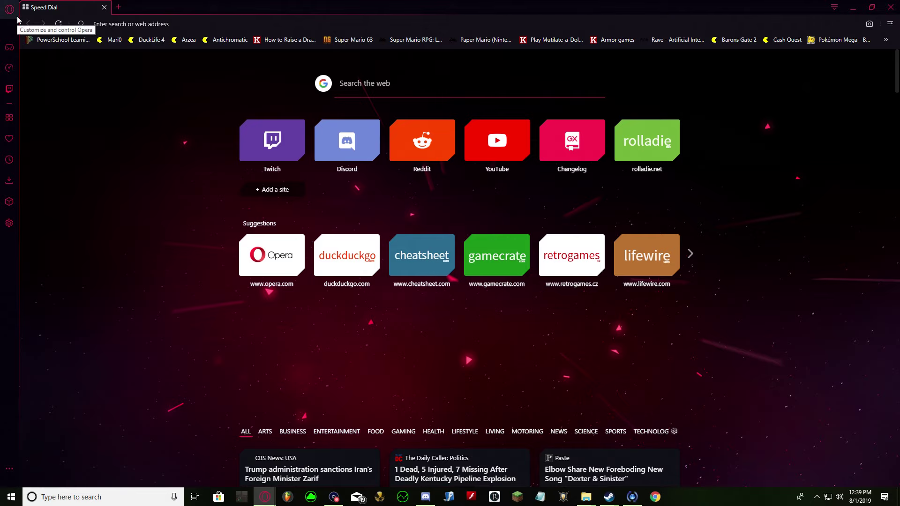
# Step: Open and close a new Speed Dial tab, then browse and close the GX Corner page
pyautogui.click(121, 9)
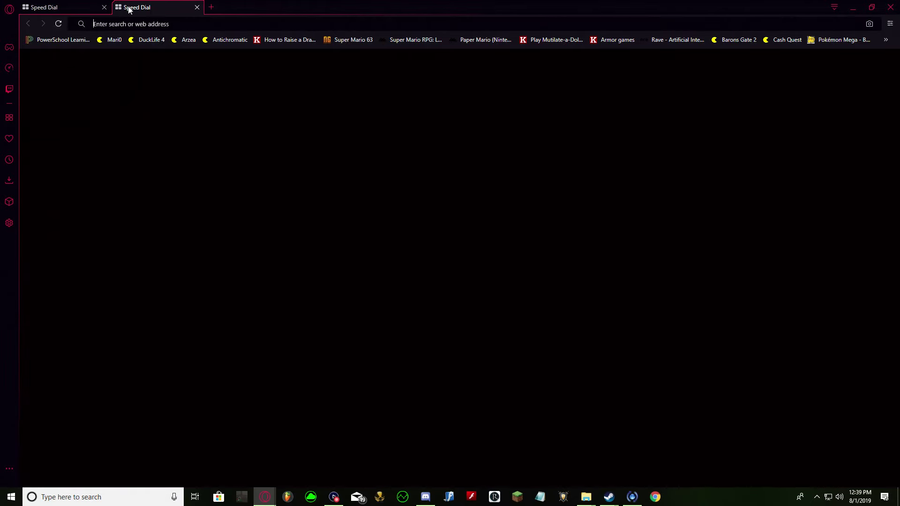
pyautogui.hotkey('ctrl', 'w')
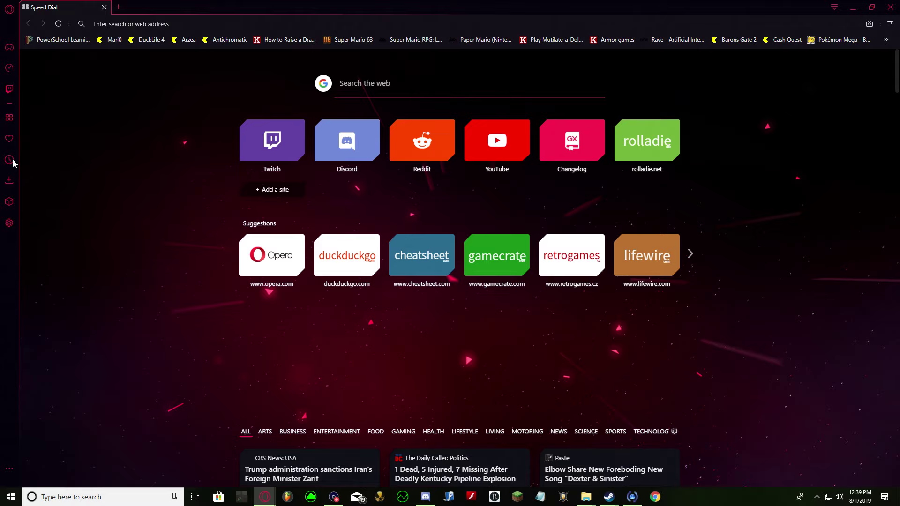
pyautogui.click(9, 48)
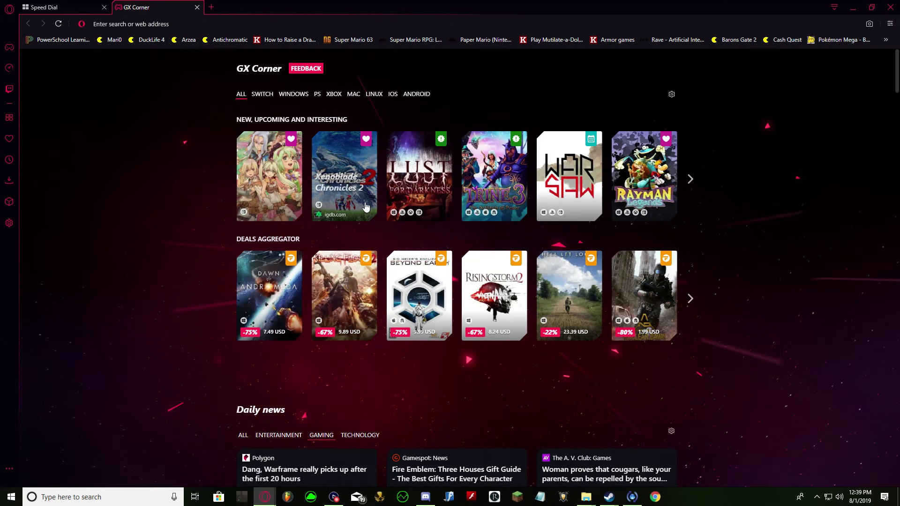
pyautogui.scroll(-10, 363, 201)
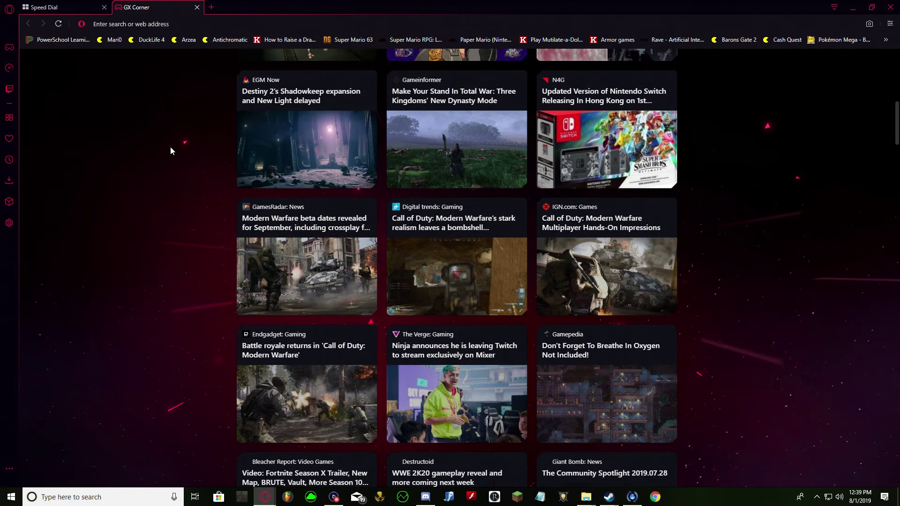
pyautogui.scroll(-1, 171, 146)
pyautogui.click(197, 7)
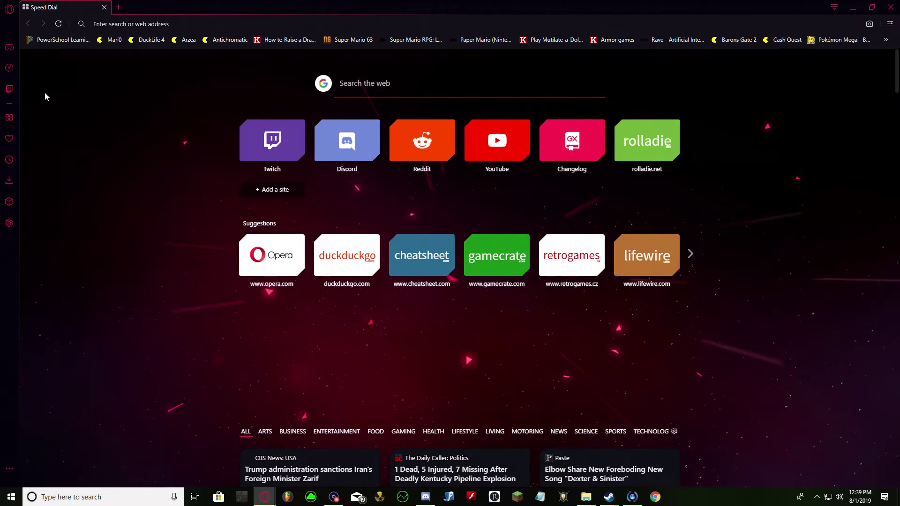
# Step: Drop the GX Control Processor Limit to 13% and bring up the Twitch panel
pyautogui.click(9, 69)
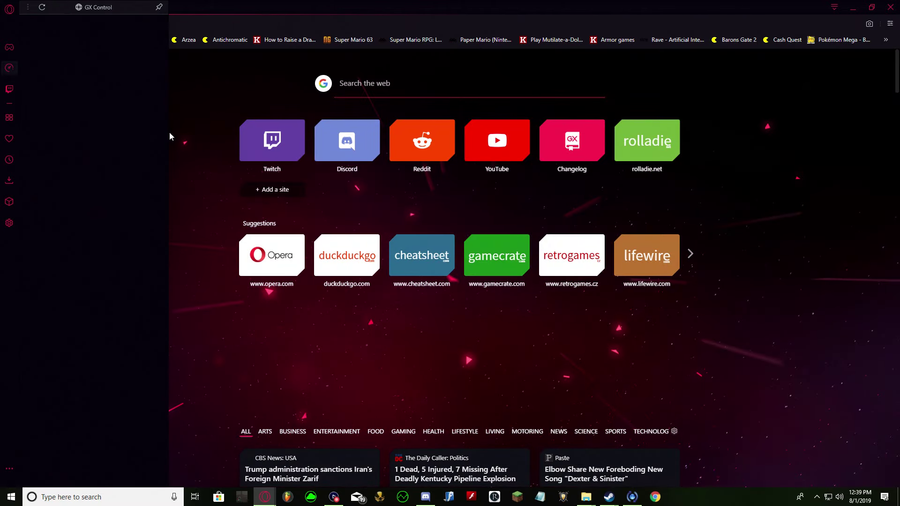
pyautogui.scroll(-1, 101, 136)
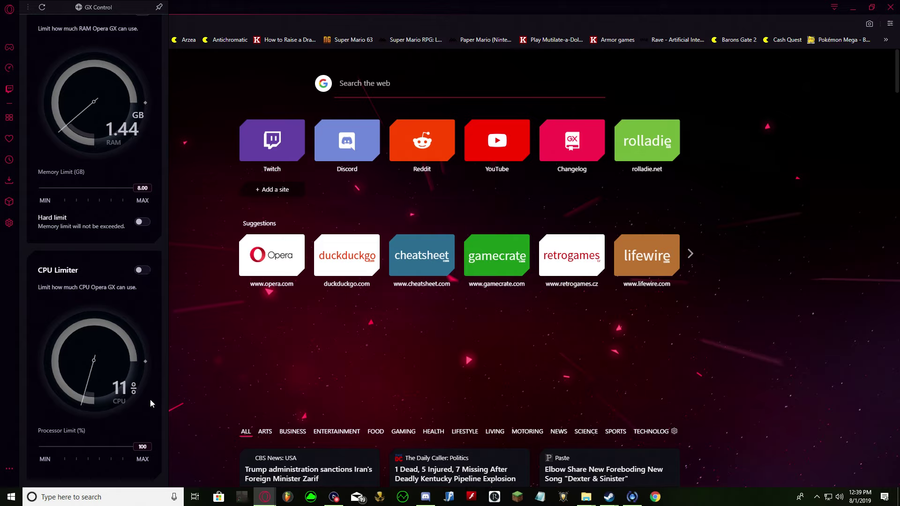
pyautogui.moveTo(142, 447); pyautogui.dragTo(161, 448)
pyautogui.scroll(2, 69, 207)
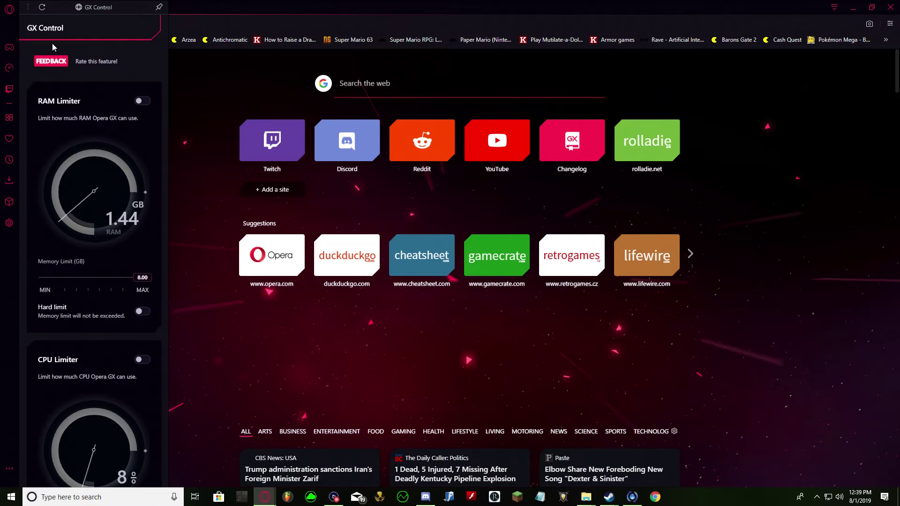
pyautogui.click(8, 94)
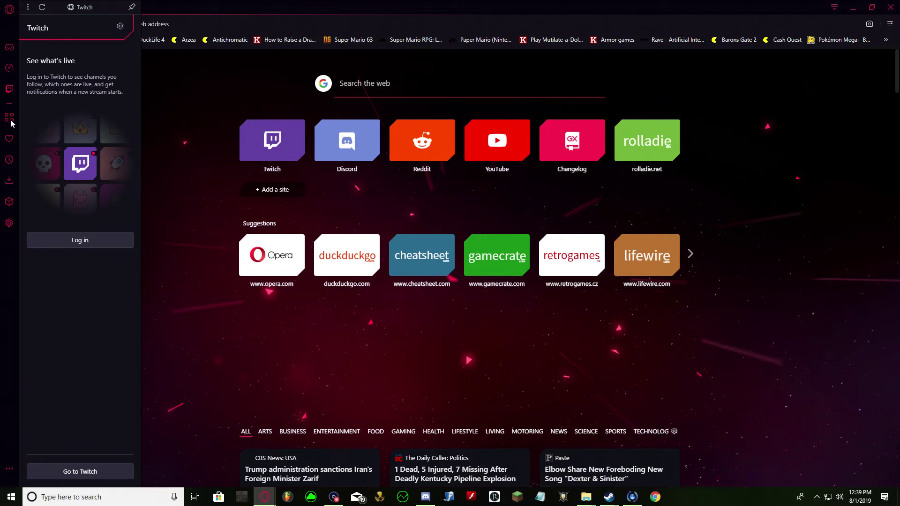
# Step: Dismiss the Twitch side panel to reveal the Speed Dial page
pyautogui.click(10, 118)
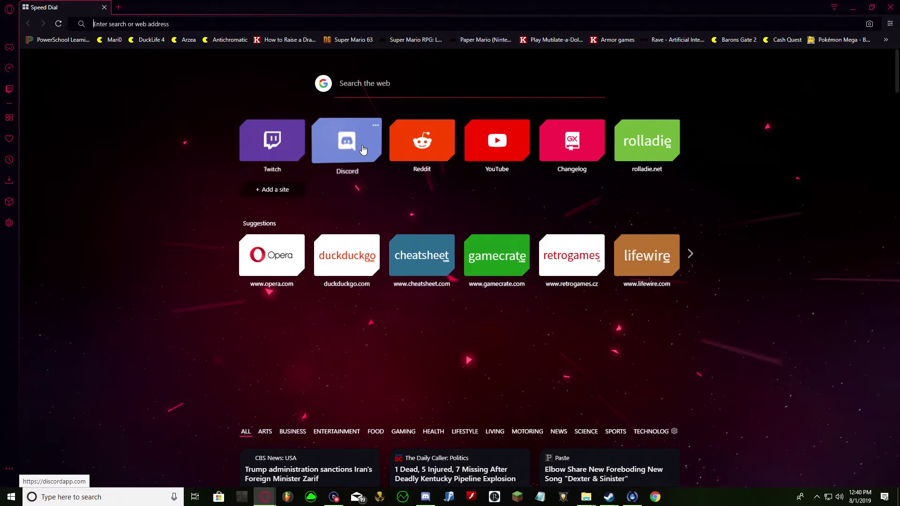
pyautogui.click(490, 150)
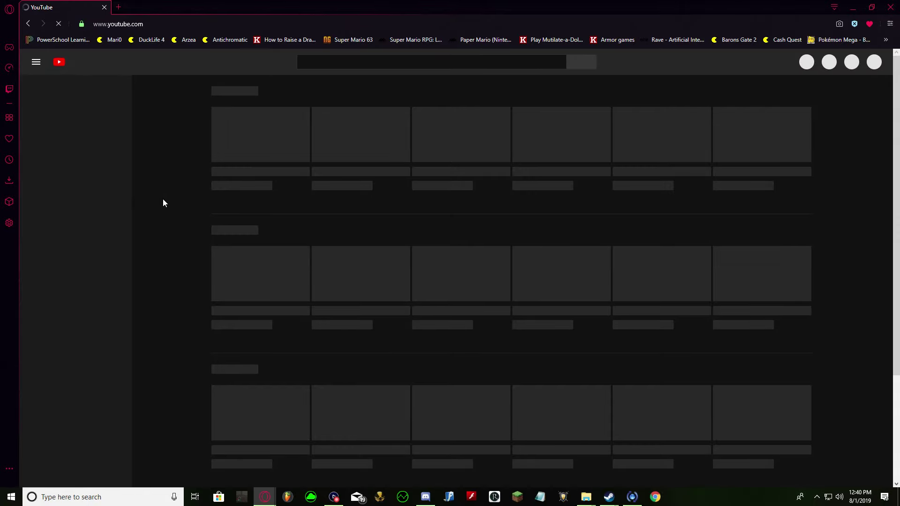
pyautogui.hotkey('alt', 'Left')
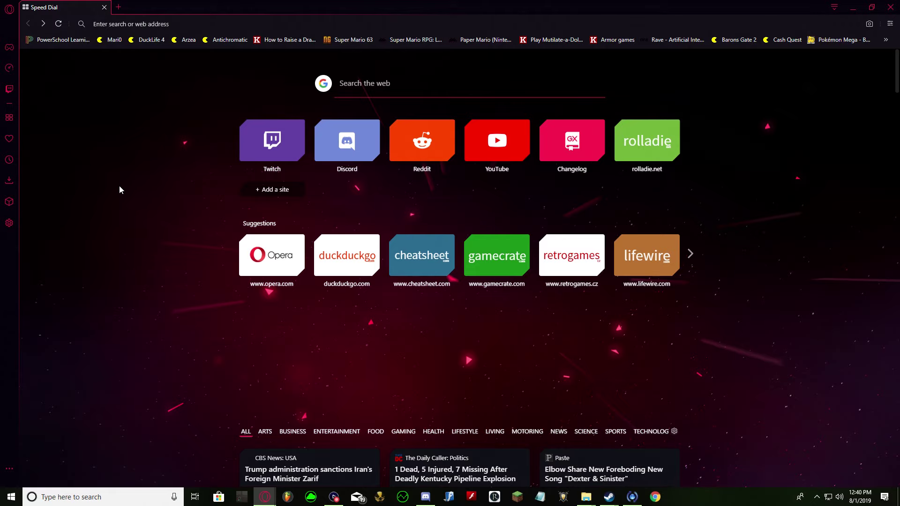
pyautogui.hotkey('alt', 'Right')
pyautogui.hotkey('alt', 'Left')
pyautogui.hotkey('ctrl', 't')
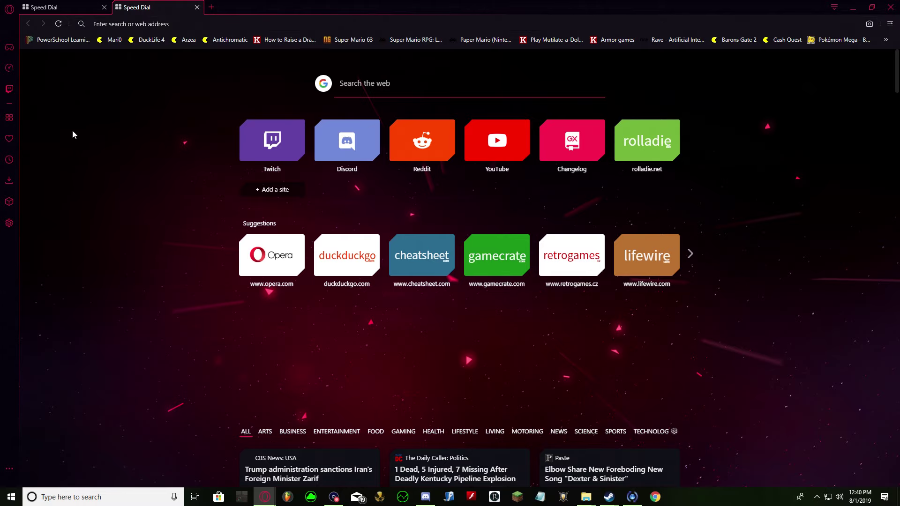
pyautogui.hotkey('ctrl', 'w')
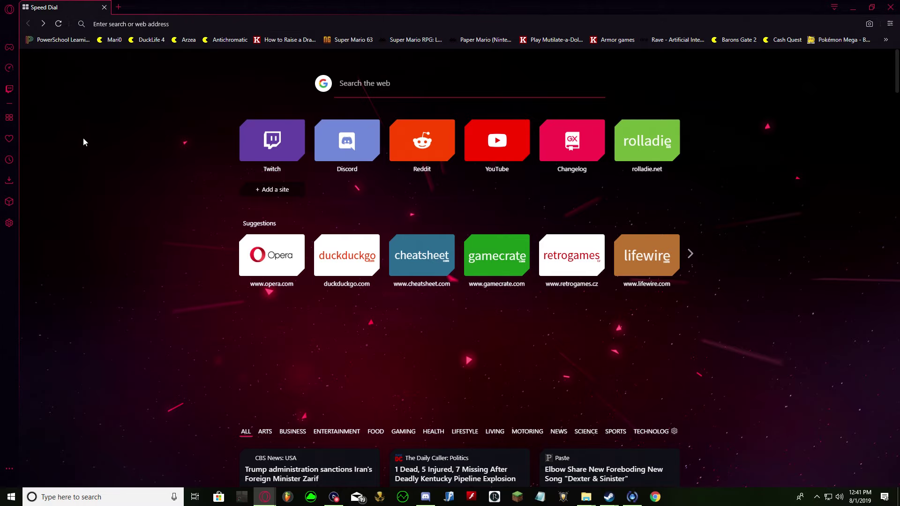
pyautogui.press('F5')
pyautogui.hotkey('alt', 'Right')
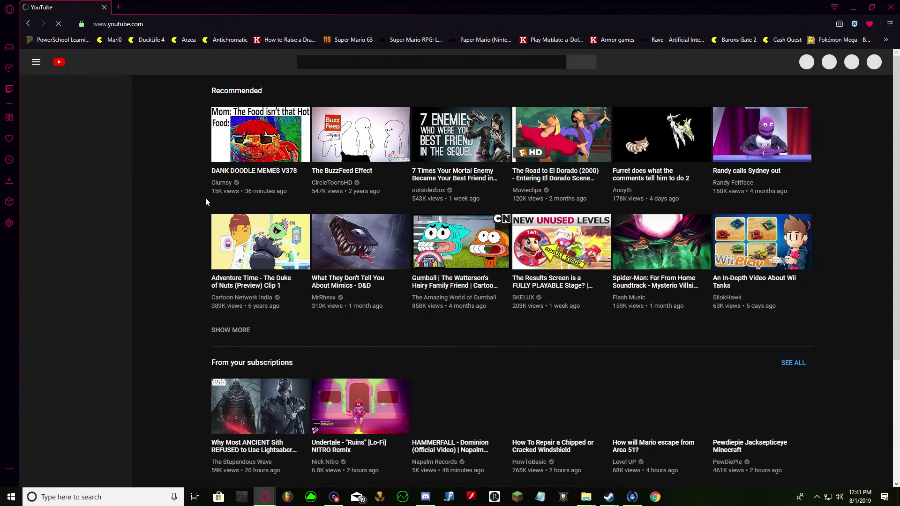
pyautogui.hotkey('alt', 'Left')
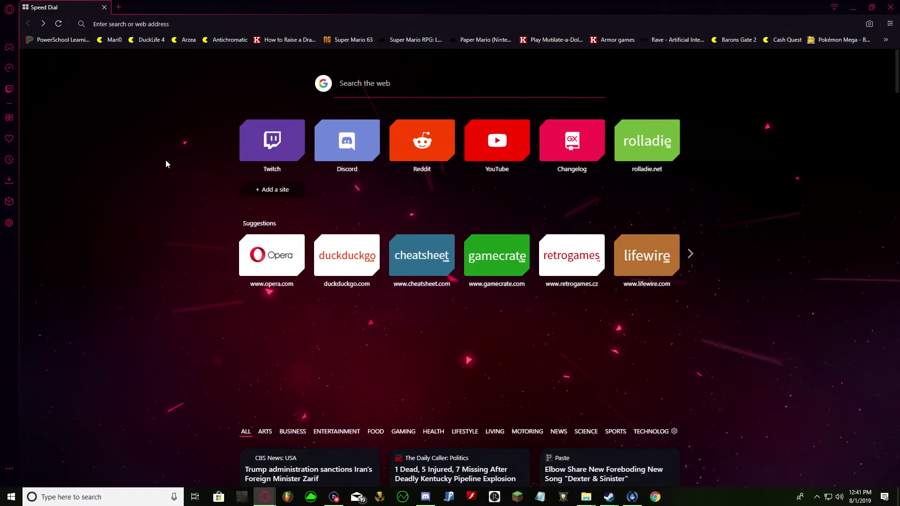
pyautogui.rightClick(93, 7)
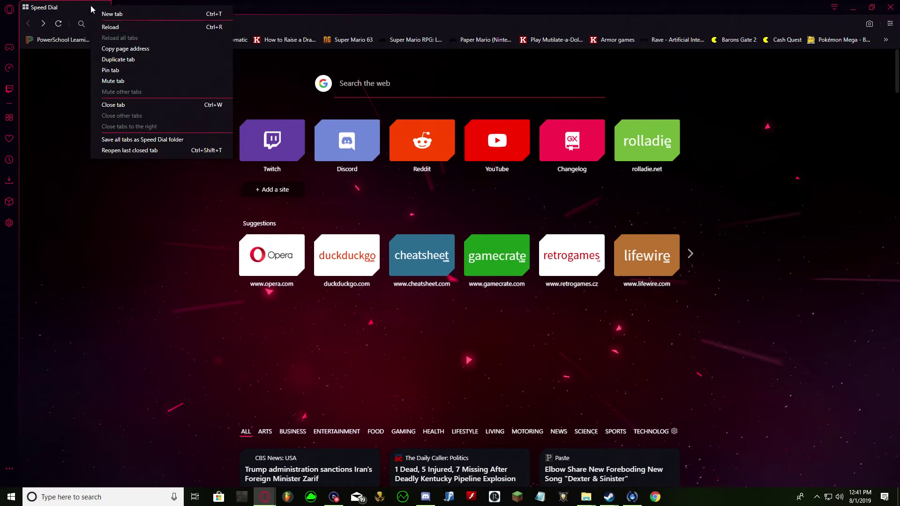
pyautogui.click(130, 81)
pyautogui.click(141, 25)
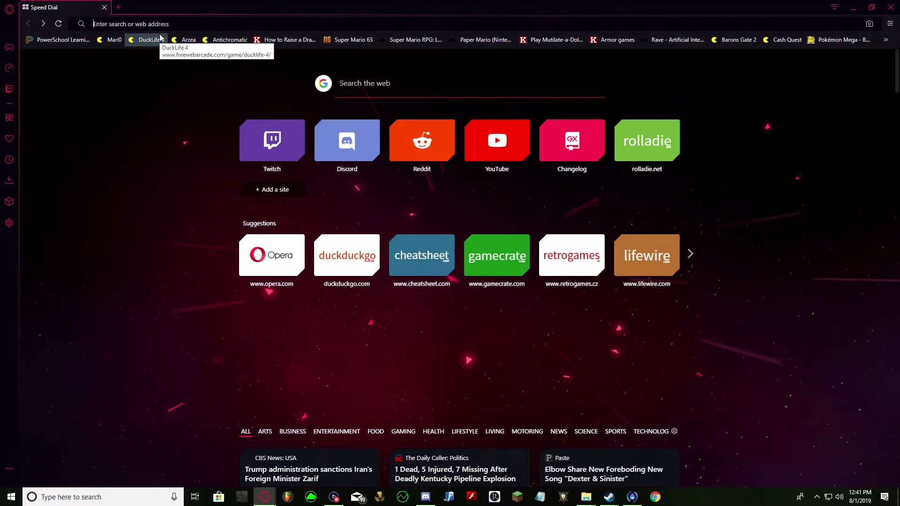
pyautogui.write('ty')
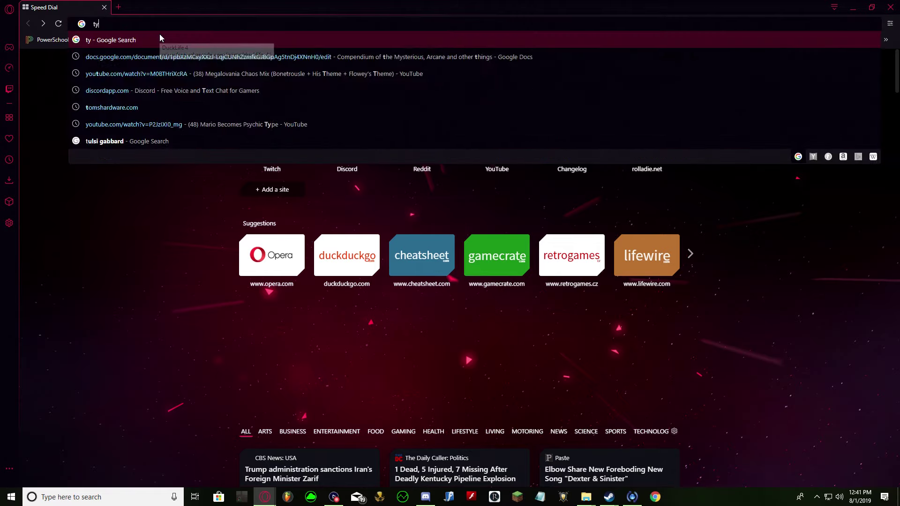
pyautogui.write('petype')
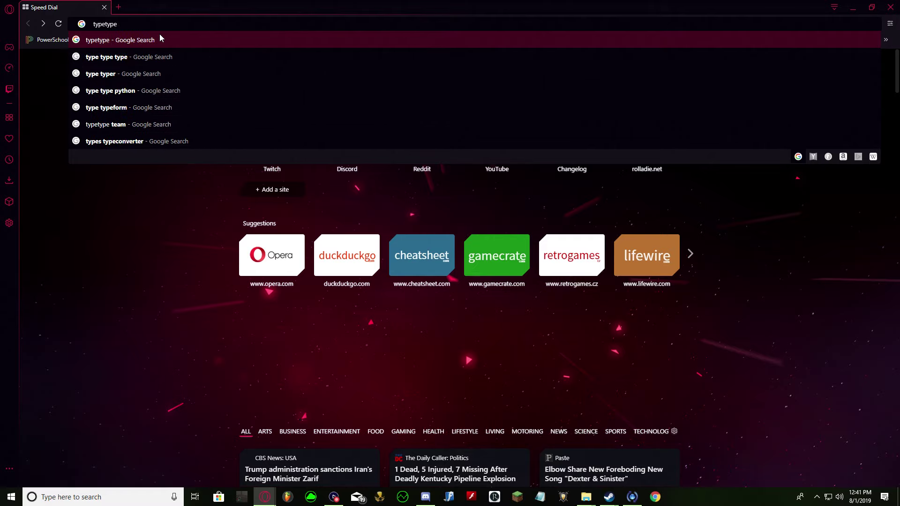
pyautogui.write('sauhduiahfiufasoffuiofs')
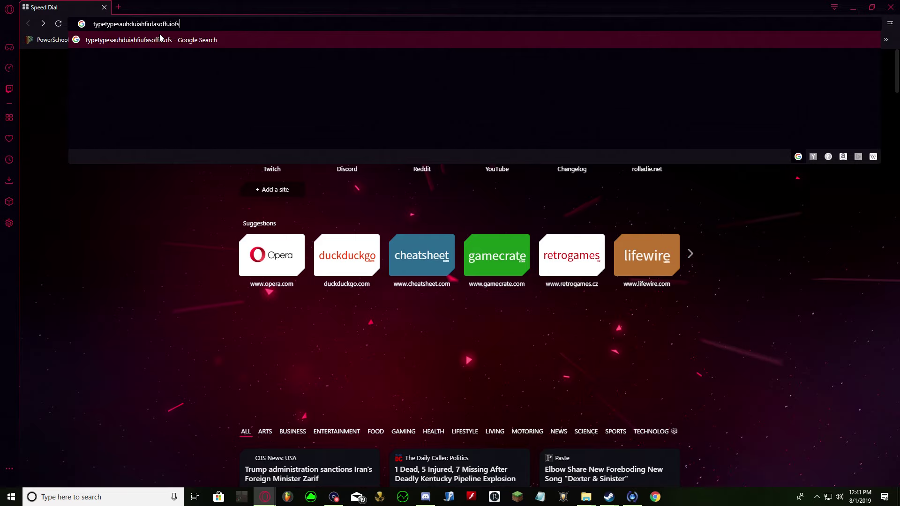
pyautogui.press('BackSpace')
pyautogui.press('BackSpace')
pyautogui.press('BackSpace')
pyautogui.press('BackSpace')
pyautogui.press('BackSpace')
pyautogui.press('BackSpace')
pyautogui.press('BackSpace')
pyautogui.press('BackSpace')
pyautogui.press('BackSpace')
pyautogui.press('BackSpace')
pyautogui.press('BackSpace')
pyautogui.press('BackSpace')
pyautogui.press('BackSpace')
pyautogui.press('BackSpace')
pyautogui.press('BackSpace')
pyautogui.press('BackSpace')
pyautogui.press('BackSpace')
pyautogui.press('BackSpace')
pyautogui.press('BackSpace')
pyautogui.press('BackSpace')
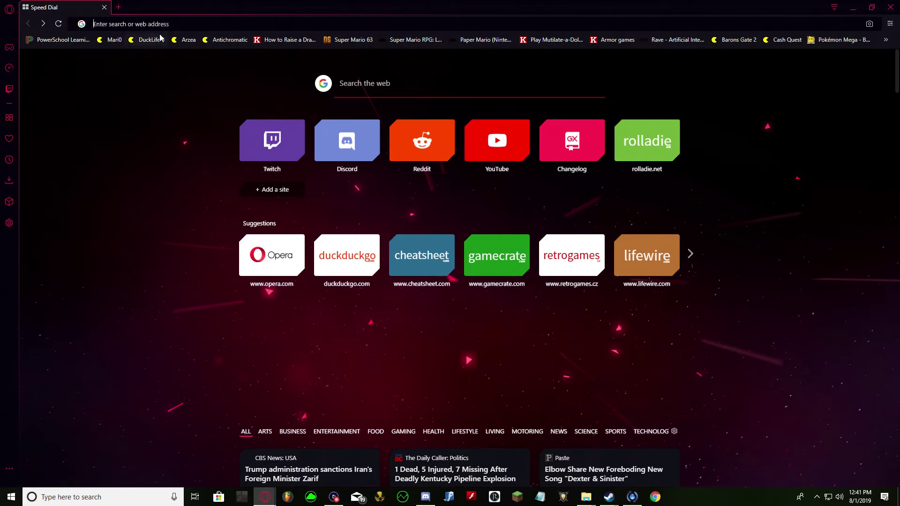
pyautogui.click(393, 94)
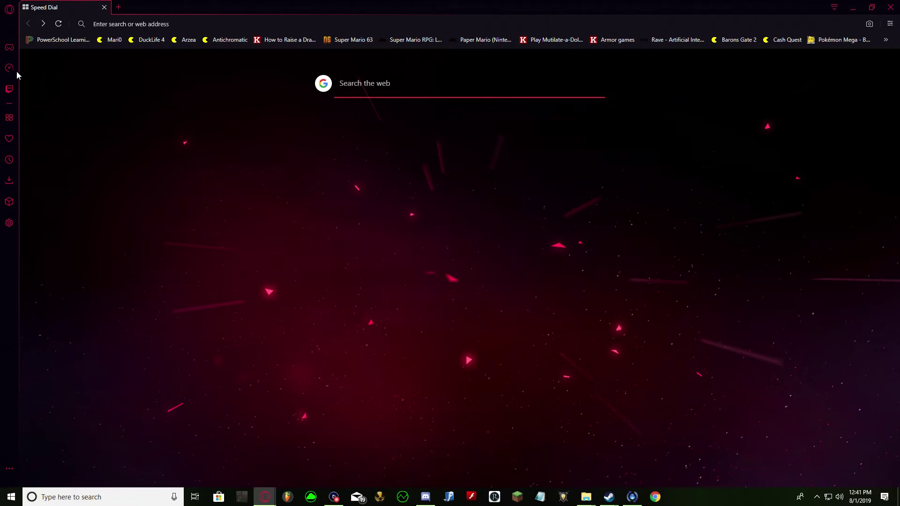
pyautogui.click(224, 24)
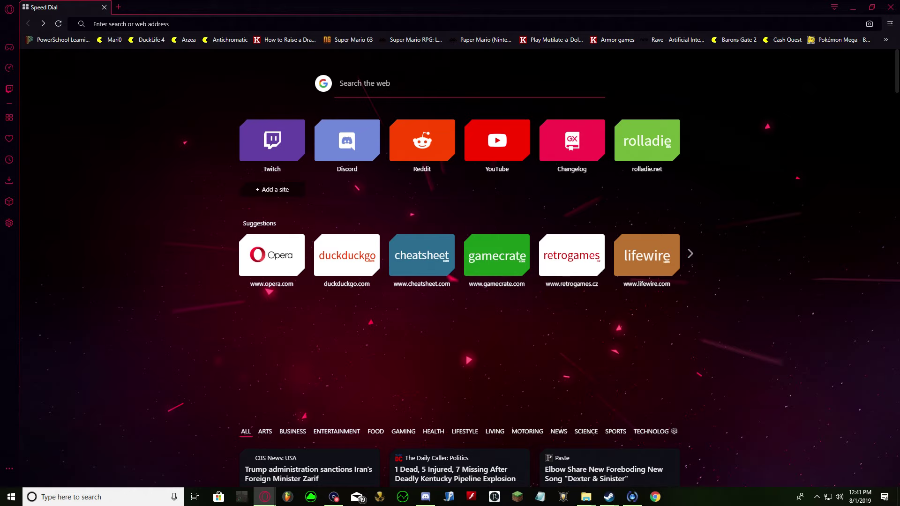
pyautogui.click(890, 25)
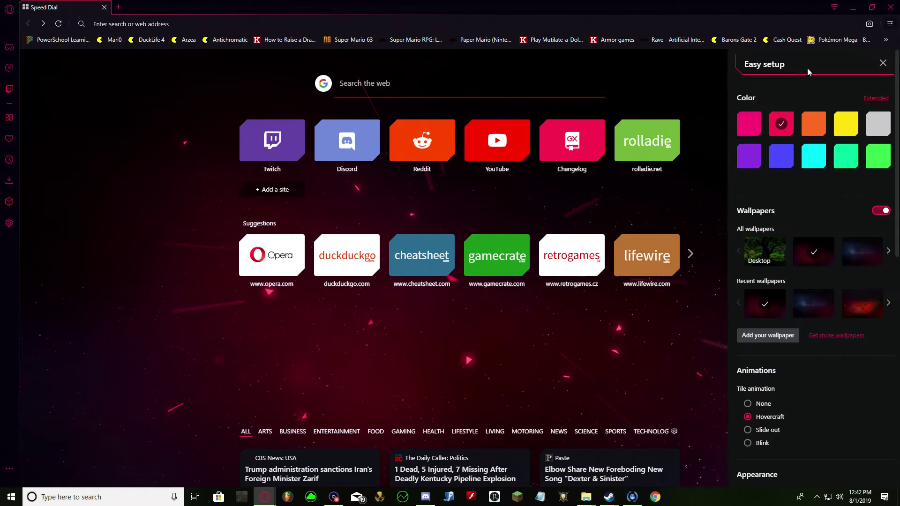
pyautogui.scroll(-10, 826, 136)
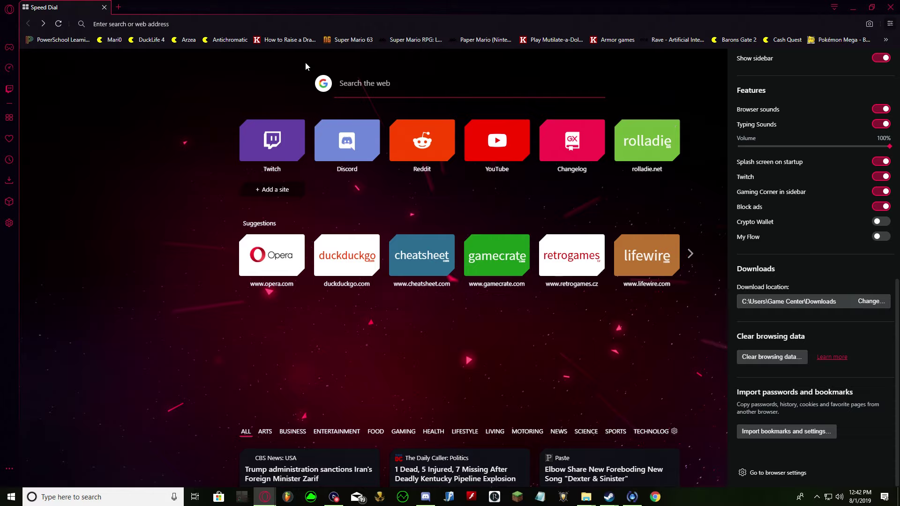
pyautogui.click(205, 143)
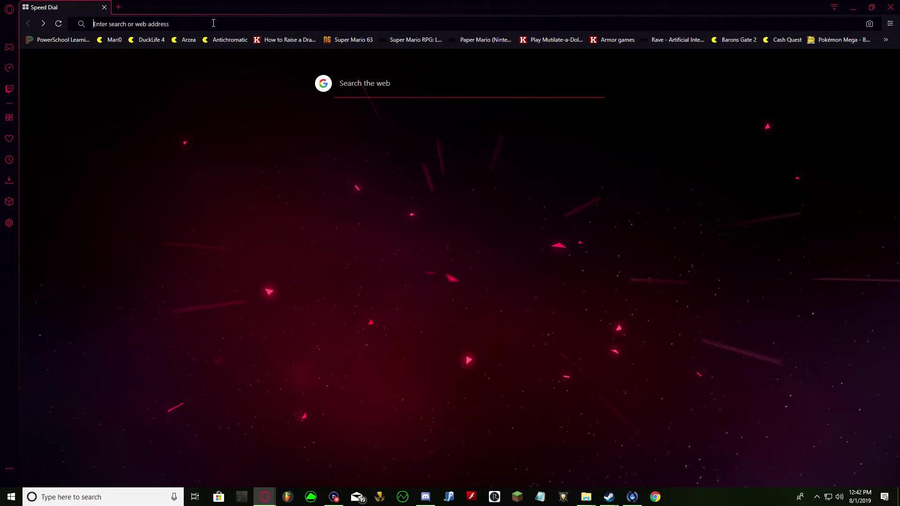
# Step: Load youtube.com, confirm 7 ads blocked via the shield icon, and open a new Speed Dial tab
pyautogui.write('youtube.com')
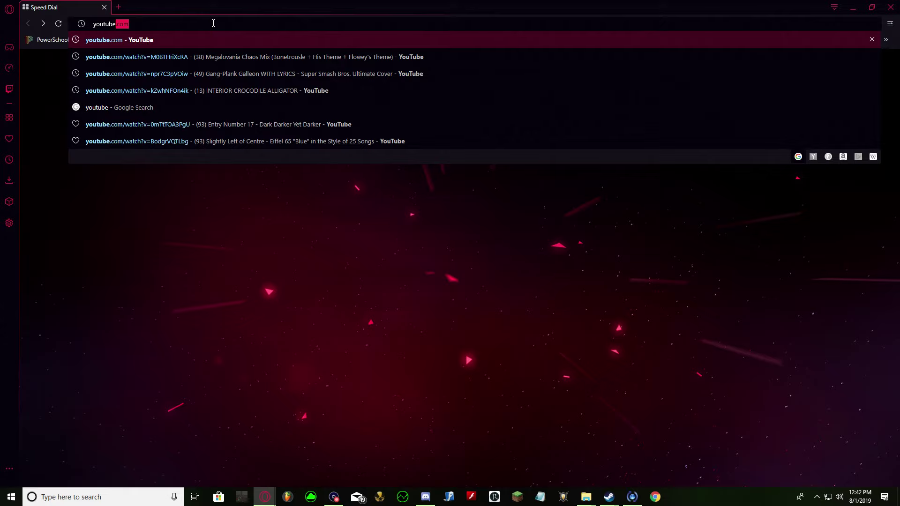
pyautogui.press('Return')
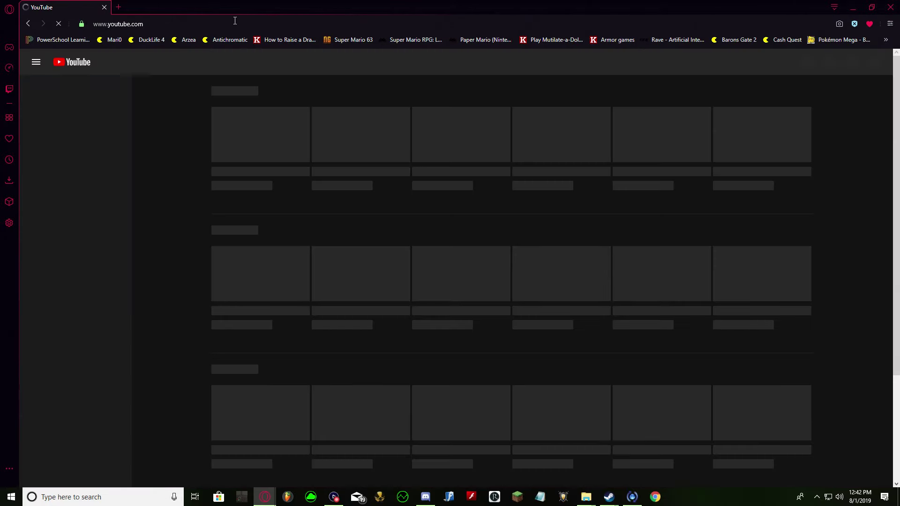
pyautogui.click(853, 24)
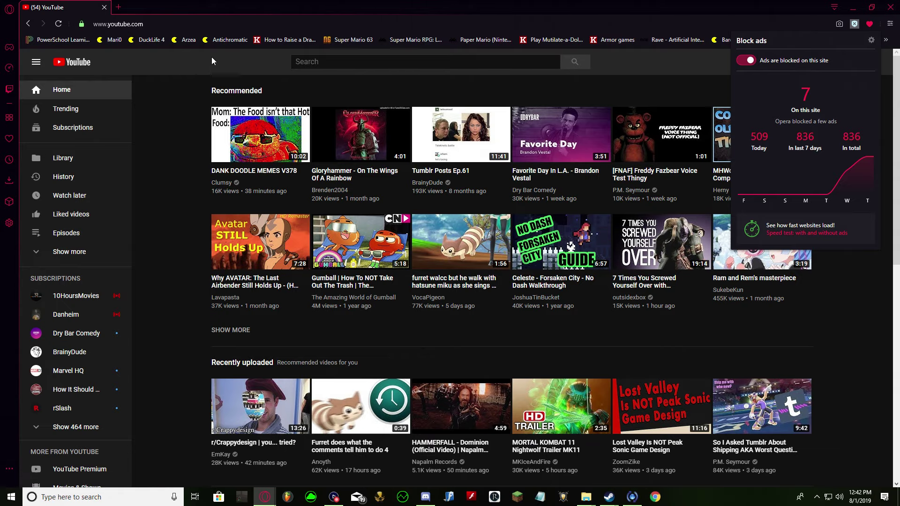
pyautogui.click(118, 6)
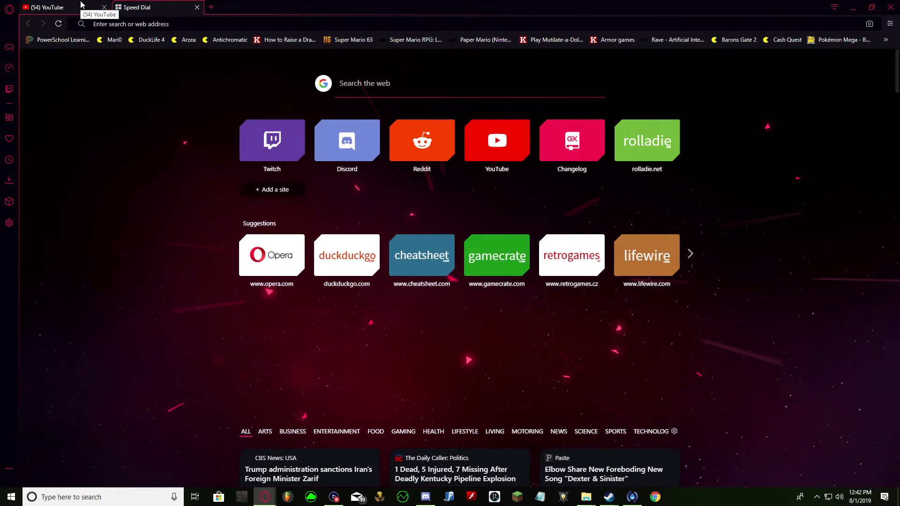
# Step: Middle-click away the YouTube tab, then scroll the Speed Dial news feed down and back up
pyautogui.middleClick(81, 5)
pyautogui.scroll(-4, 121, 164)
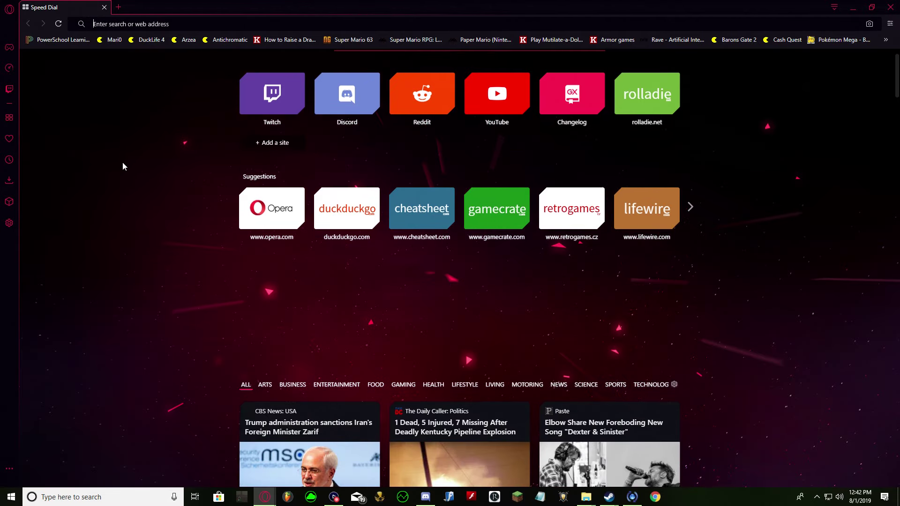
pyautogui.scroll(-8, 131, 157)
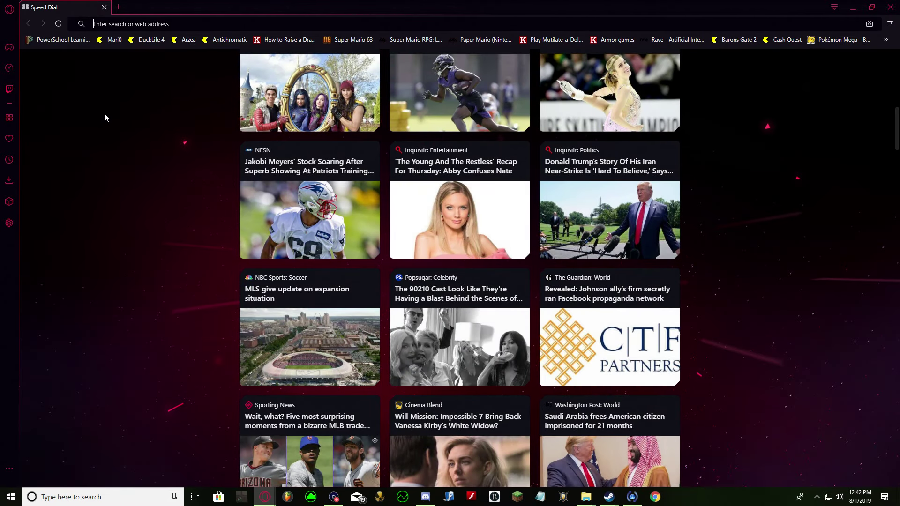
pyautogui.scroll(-6, 105, 112)
pyautogui.scroll(15, 120, 131)
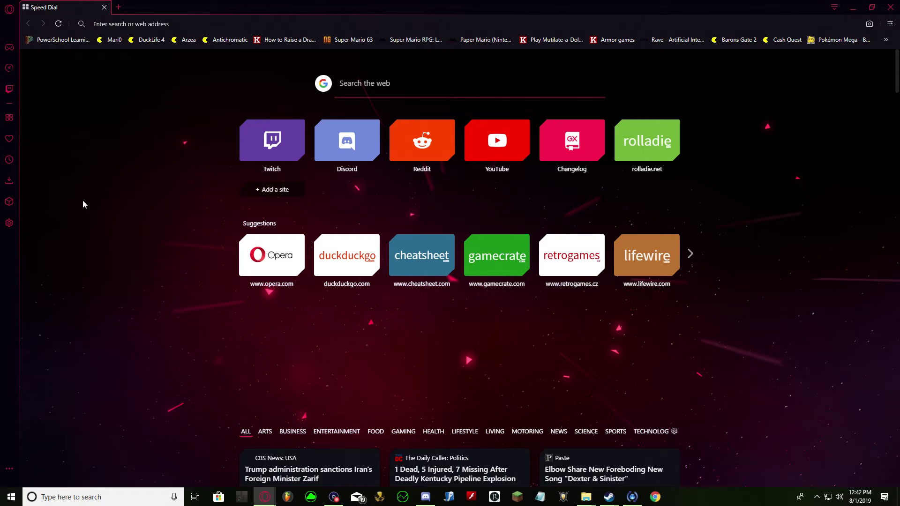
# Step: Play the Furret escalator live stream from the YouTube tile in a pop-out player over a new tab
pyautogui.click(495, 139)
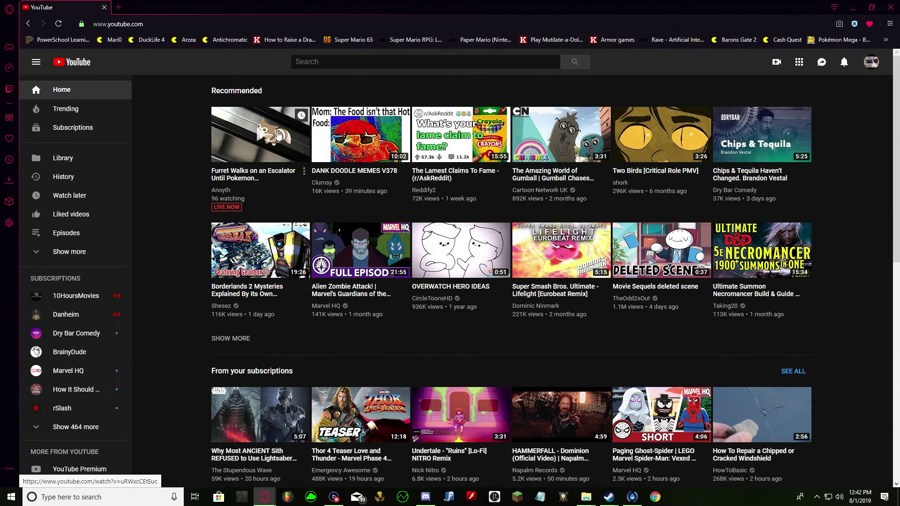
pyautogui.click(276, 137)
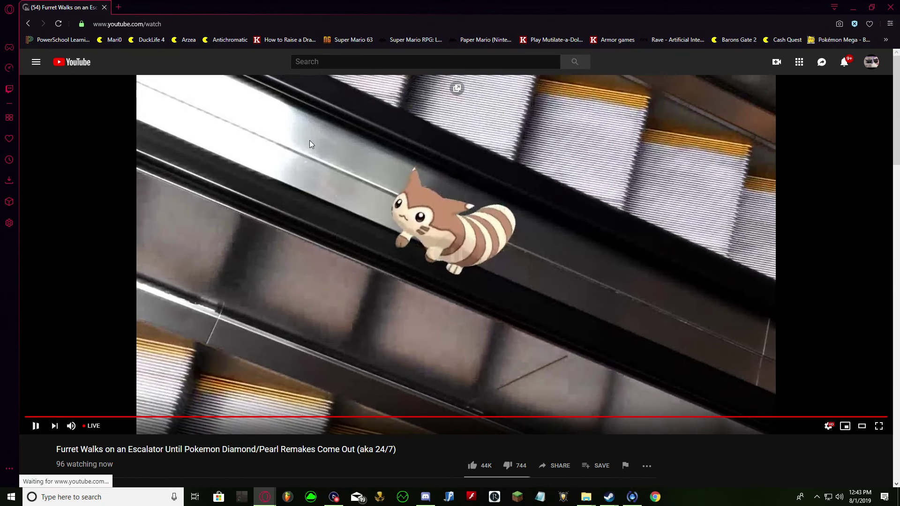
pyautogui.click(457, 88)
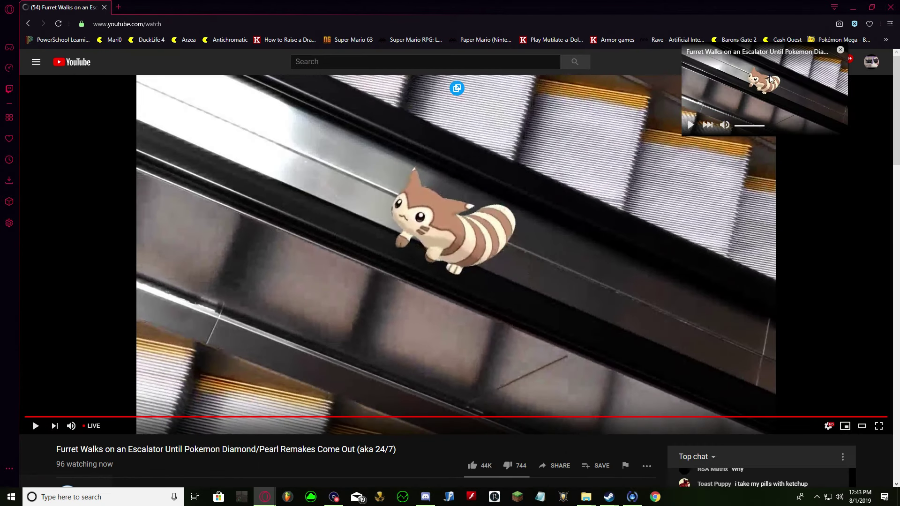
pyautogui.moveTo(750, 48); pyautogui.dragTo(718, 66)
pyautogui.hotkey('ctrl', 't')
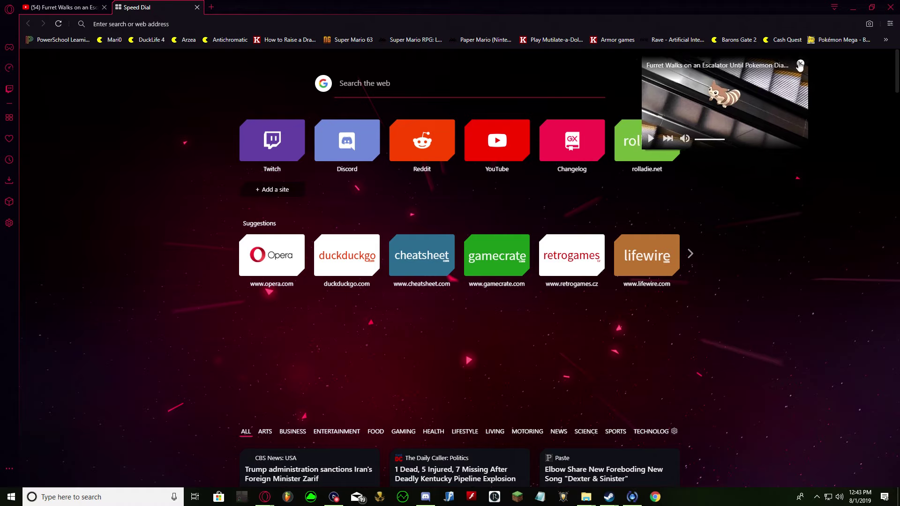